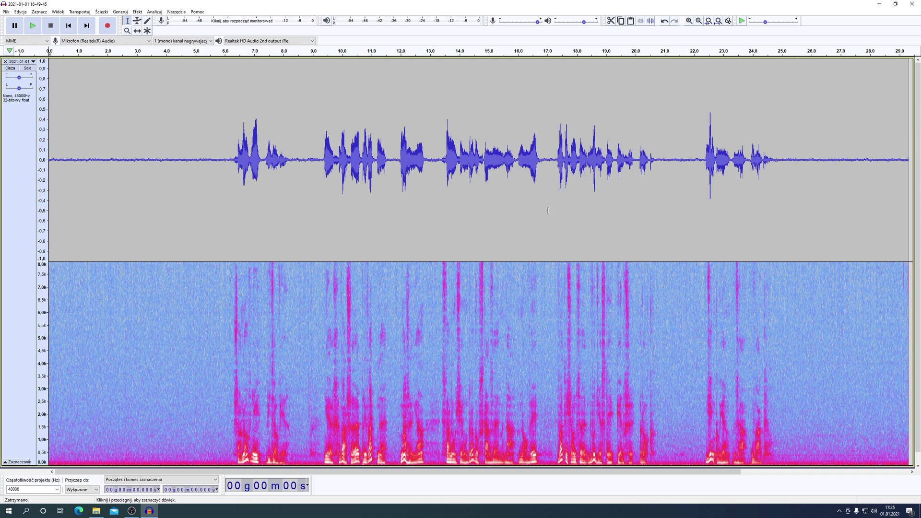
# Step: Capture a noise profile for Noise Reduction from the speech-free section between about 0.2 and 5.9 seconds
pyautogui.click(15, 144)
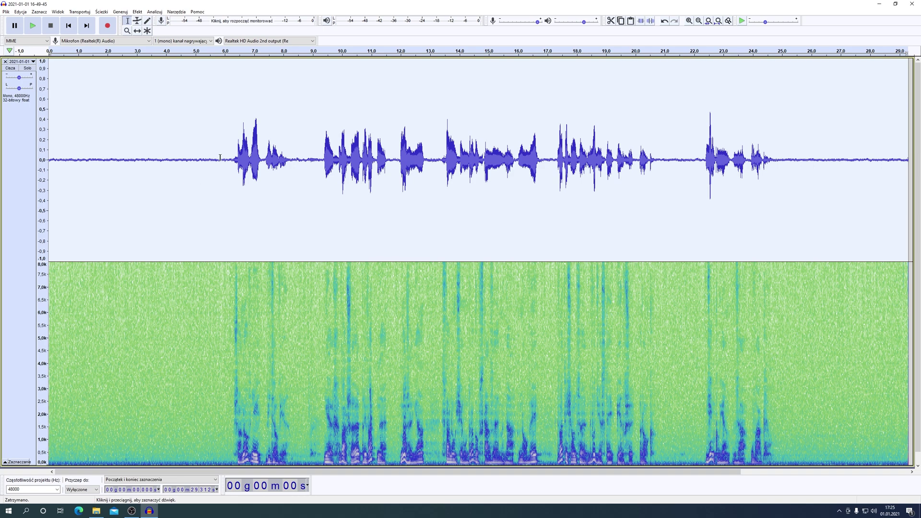
pyautogui.moveTo(219, 157); pyautogui.dragTo(55, 178)
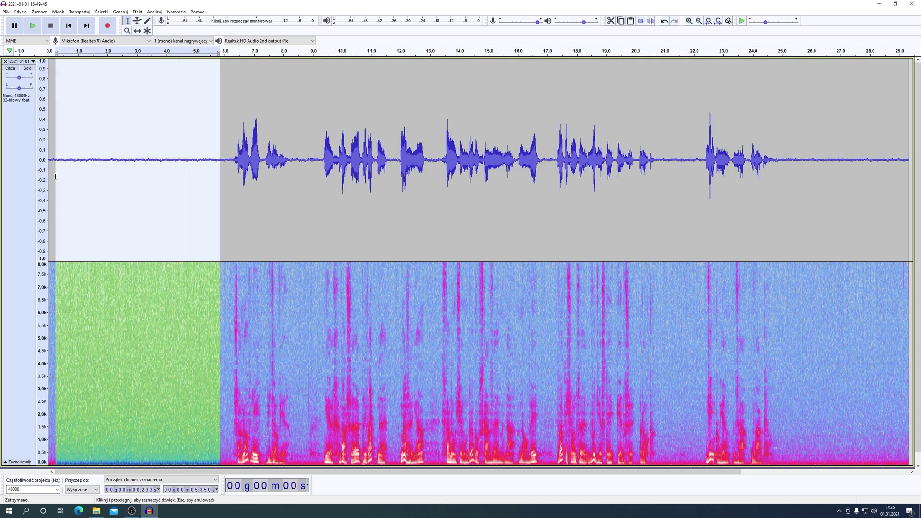
pyautogui.click(138, 12)
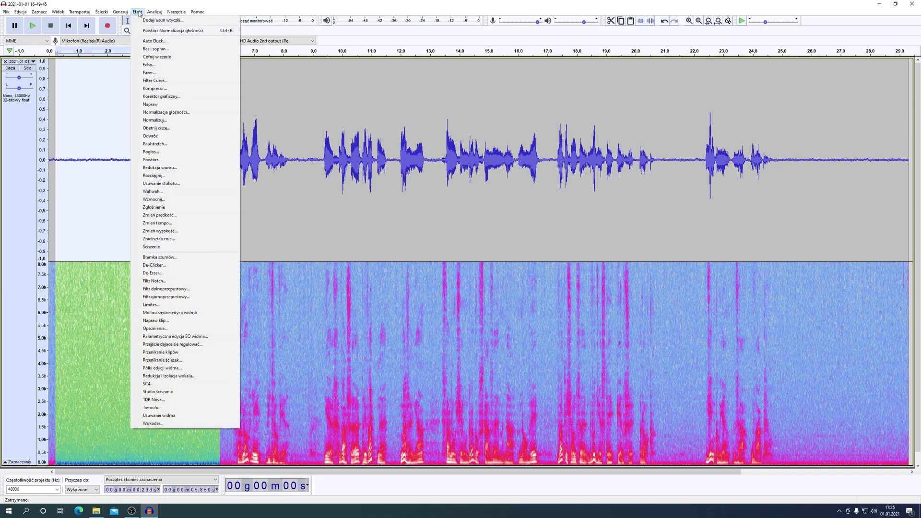
pyautogui.click(156, 168)
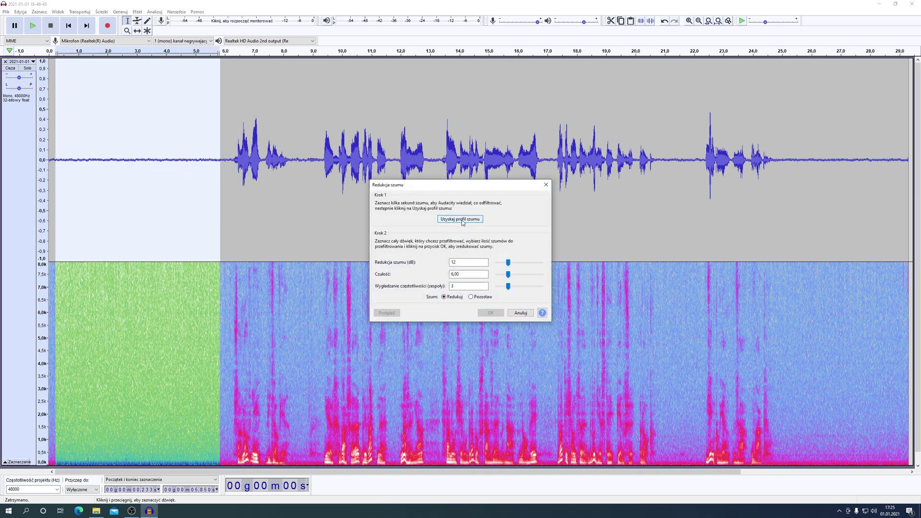
pyautogui.click(462, 220)
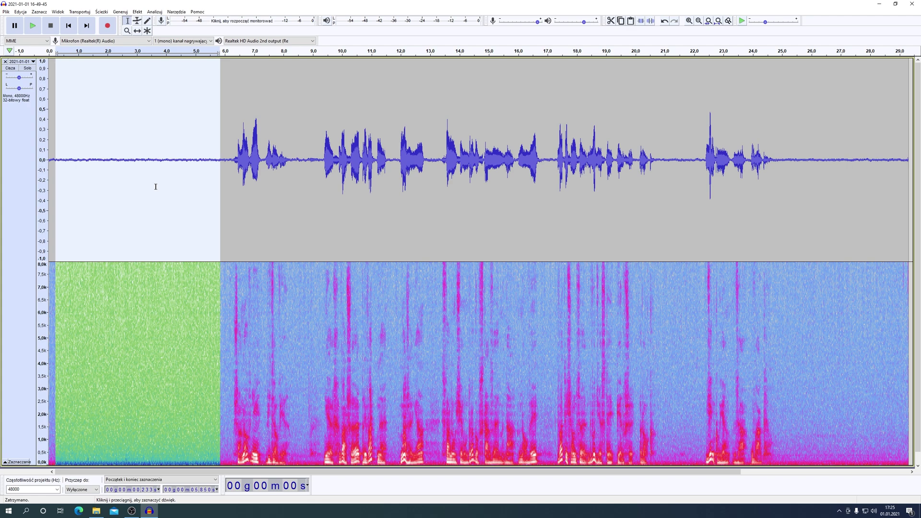
# Step: Apply Noise Reduction to the whole track with 12 dB reduction, sensitivity 6.00 and frequency smoothing of 3 bands
pyautogui.click(14, 148)
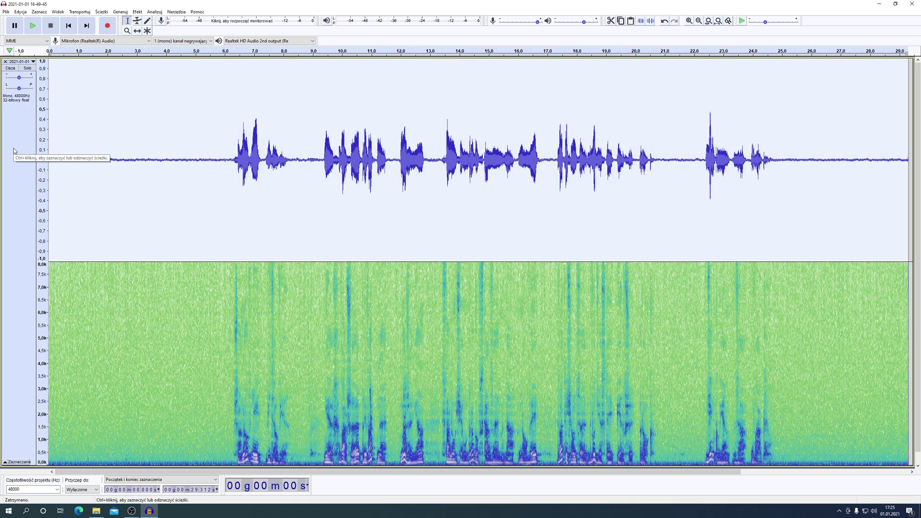
pyautogui.click(137, 13)
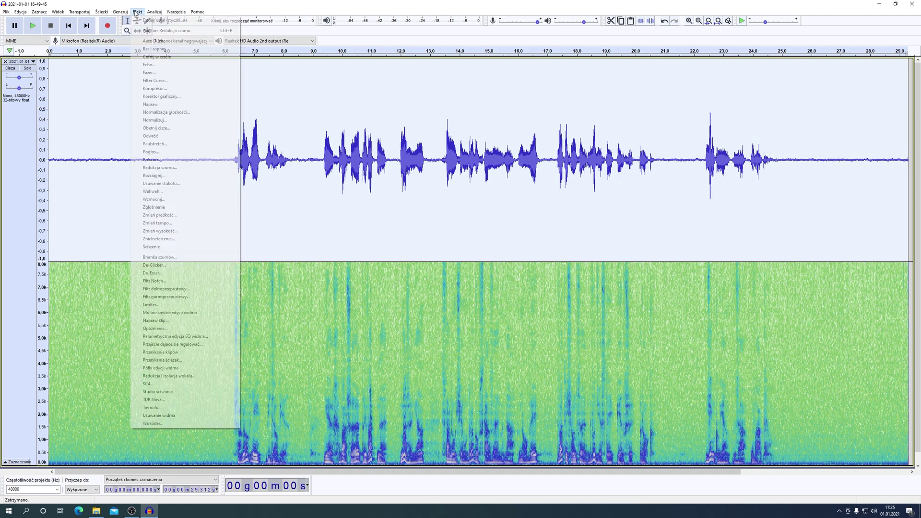
pyautogui.click(153, 169)
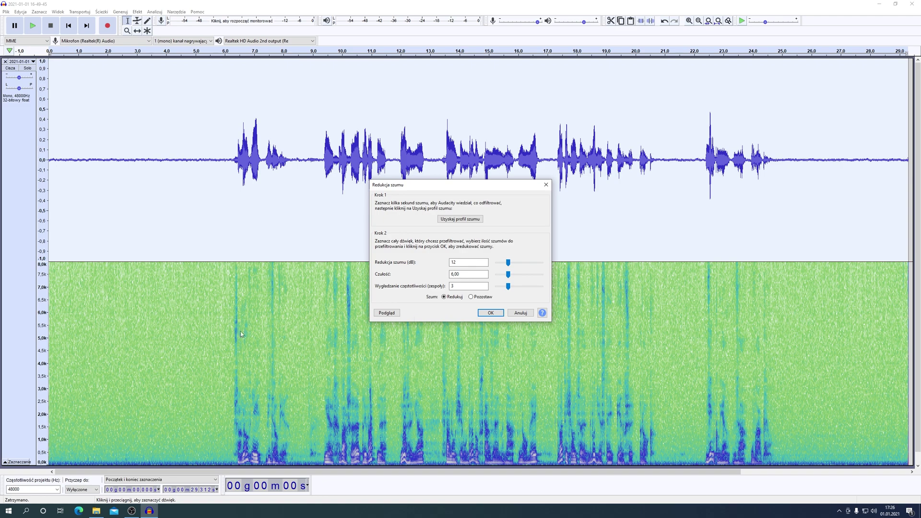
pyautogui.click(488, 314)
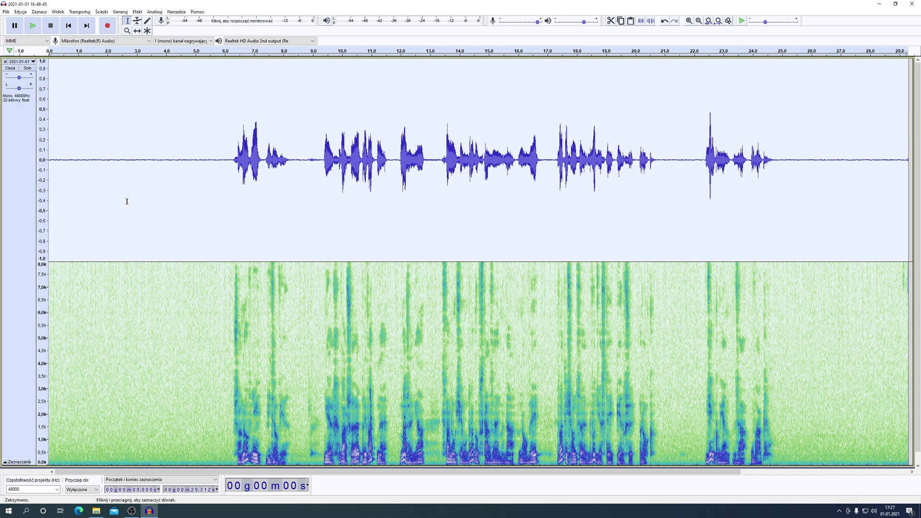
# Step: Analyze the whole track's noise level with the Noise Gate's "Analizuj poziom szumu" function
pyautogui.click(138, 11)
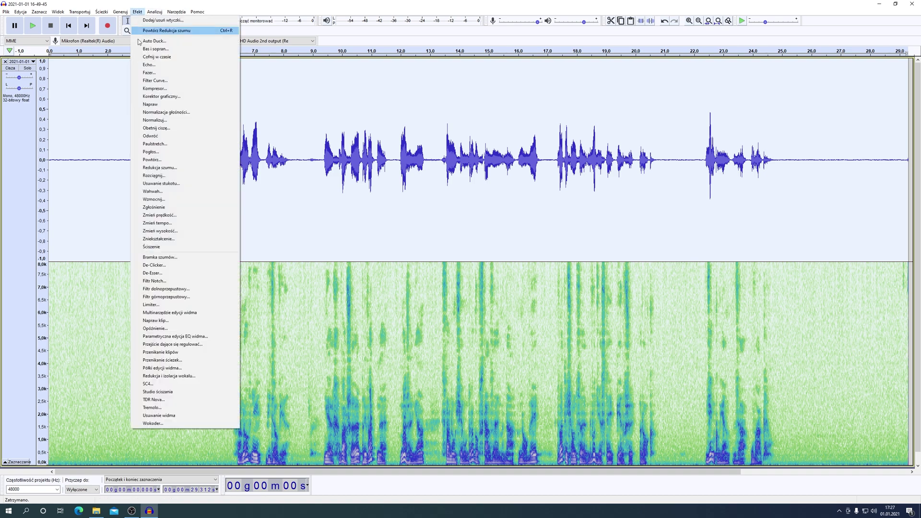
pyautogui.click(173, 259)
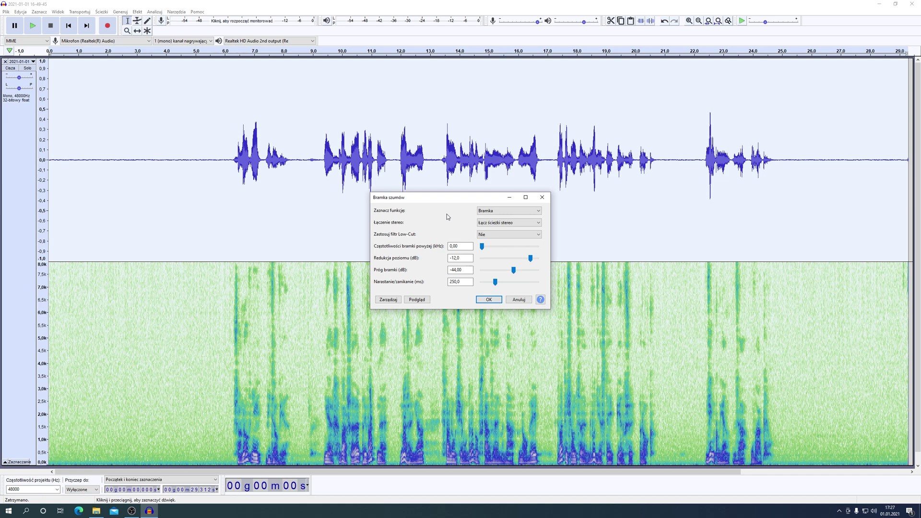
pyautogui.click(539, 211)
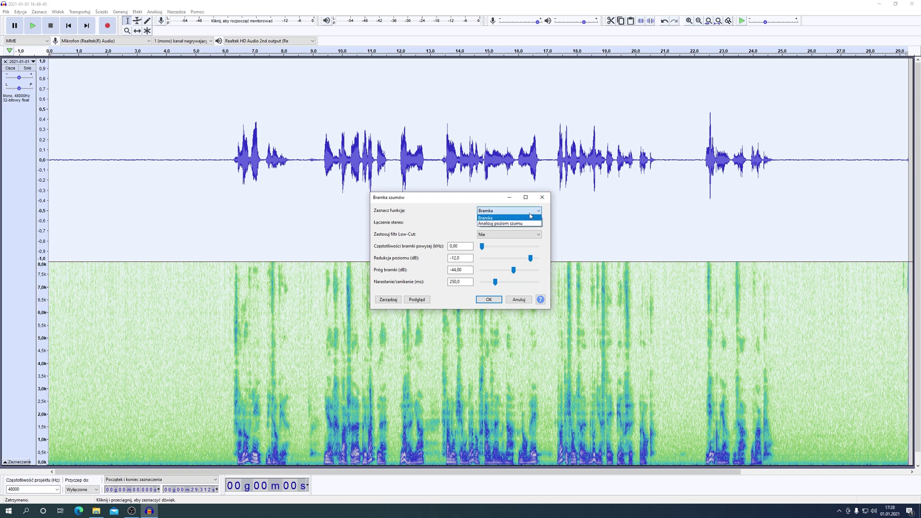
pyautogui.click(492, 226)
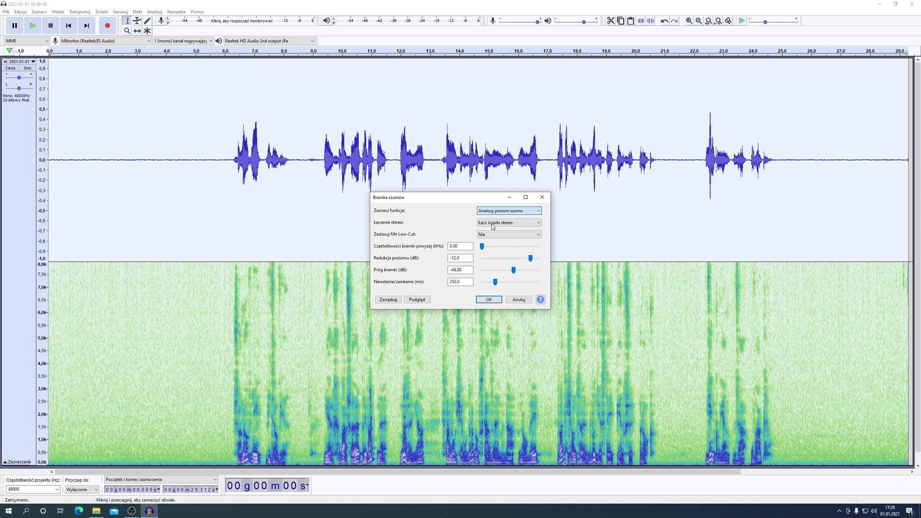
pyautogui.click(489, 301)
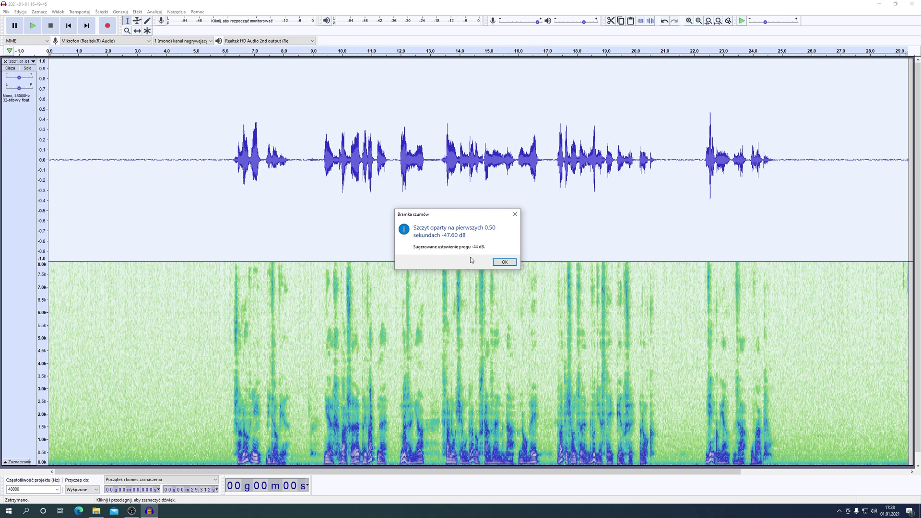
pyautogui.click(504, 262)
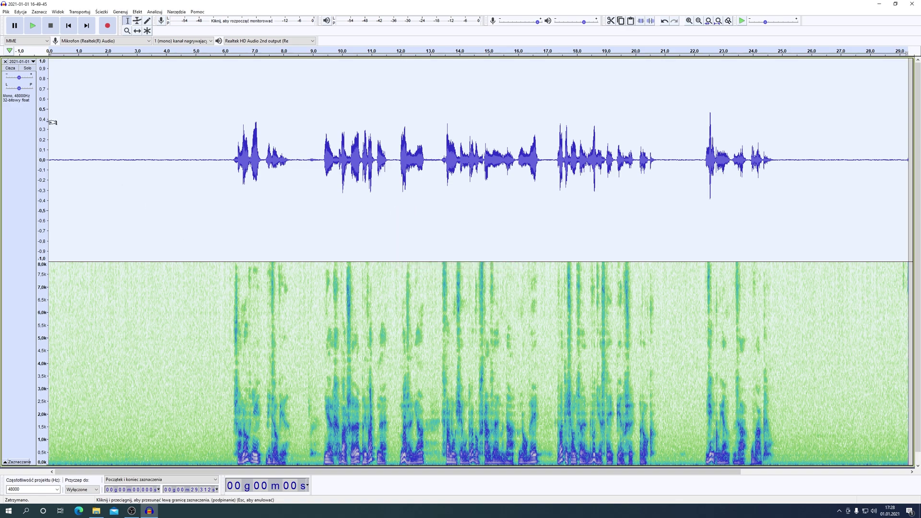
# Step: Apply the Noise Gate (Bramka) to the whole track with -12 dB level reduction, -44 dB threshold and 250 ms attack/decay
pyautogui.click(138, 11)
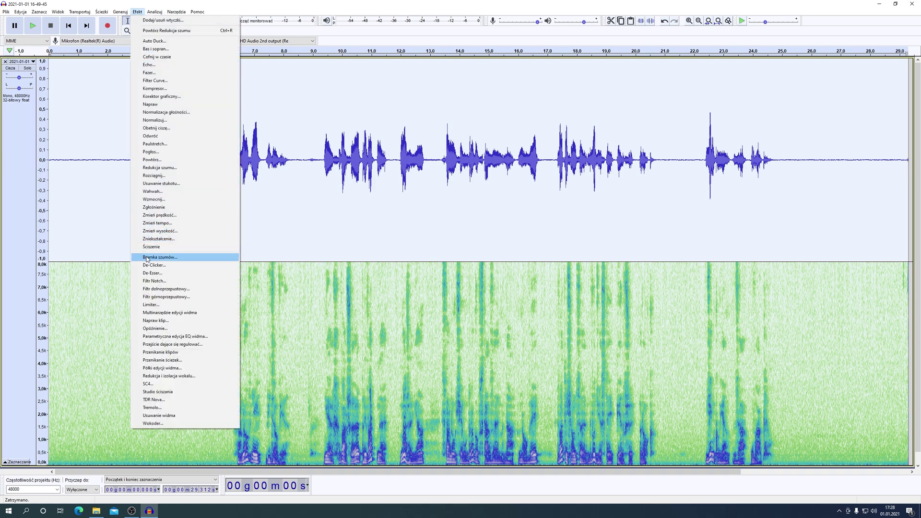
pyautogui.click(146, 258)
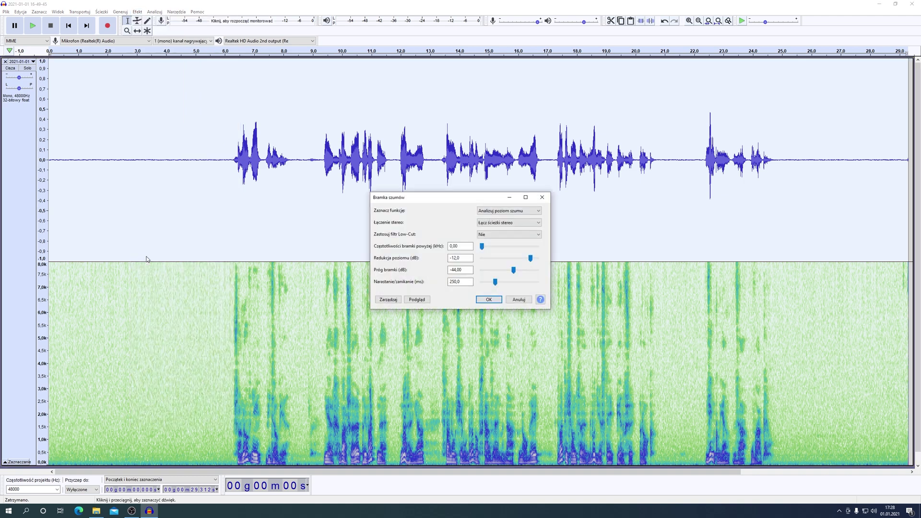
pyautogui.click(501, 212)
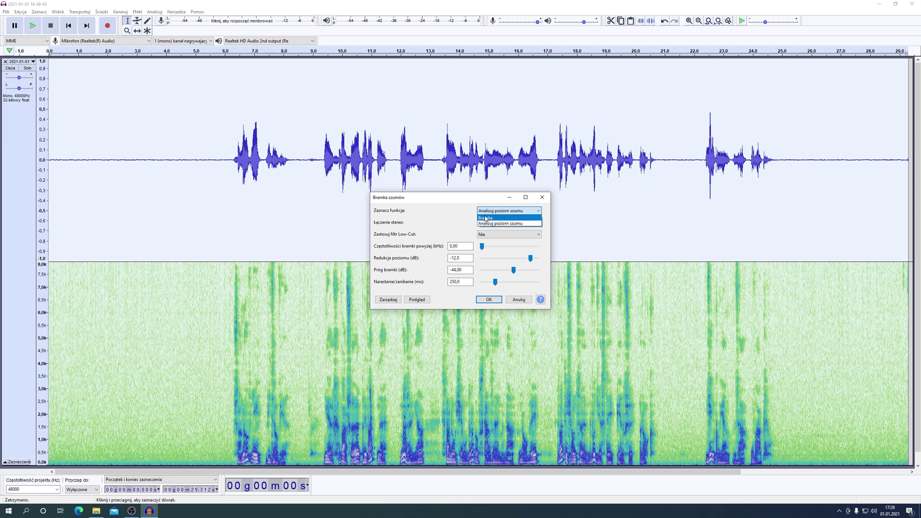
pyautogui.click(499, 218)
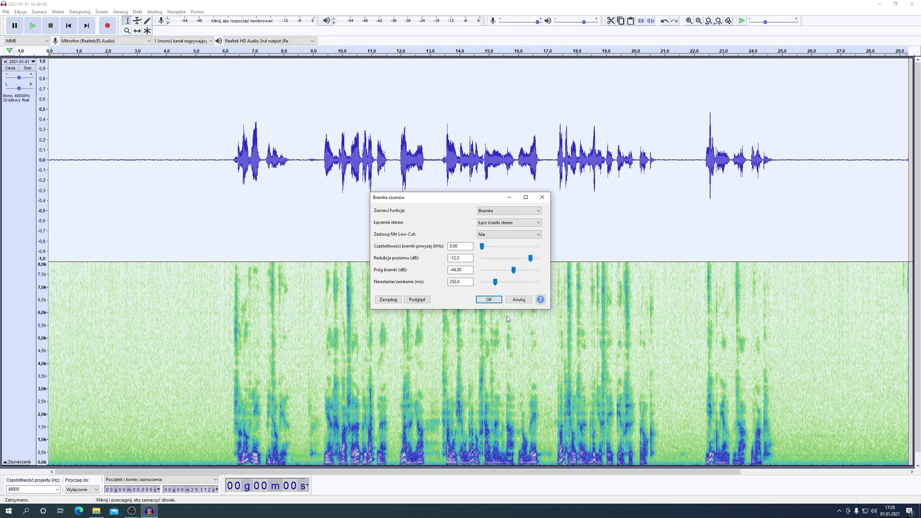
pyautogui.click(493, 301)
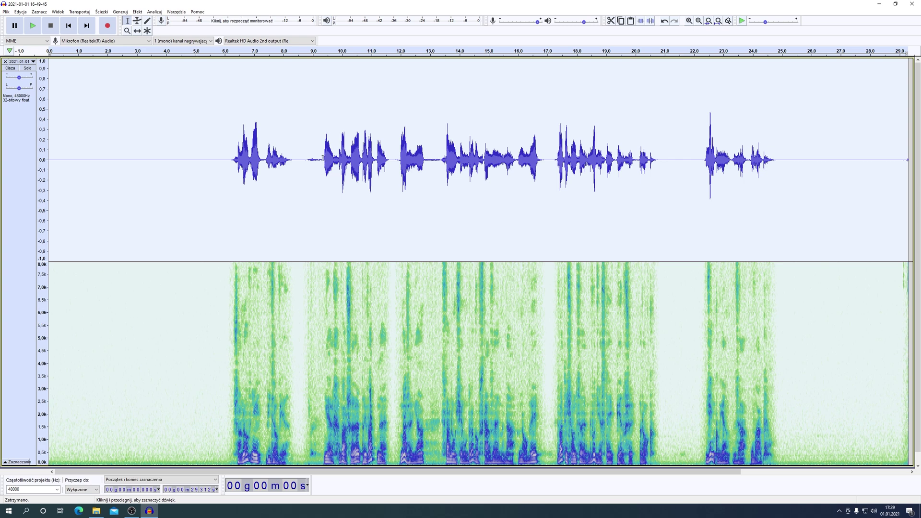
# Step: Silence the leftover noise in the pauses at about 8.7–9.4 seconds and 12.8–13.4 seconds
pyautogui.moveTo(323, 158); pyautogui.dragTo(303, 159)
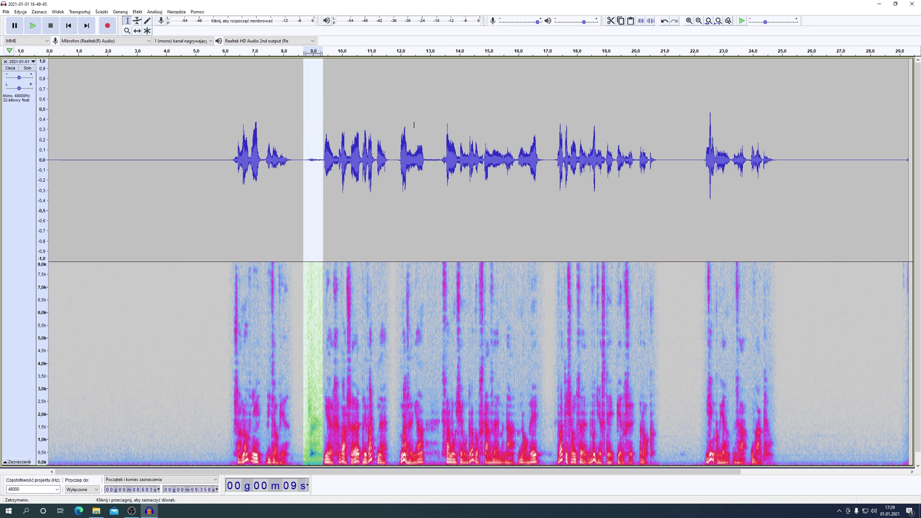
pyautogui.click(650, 22)
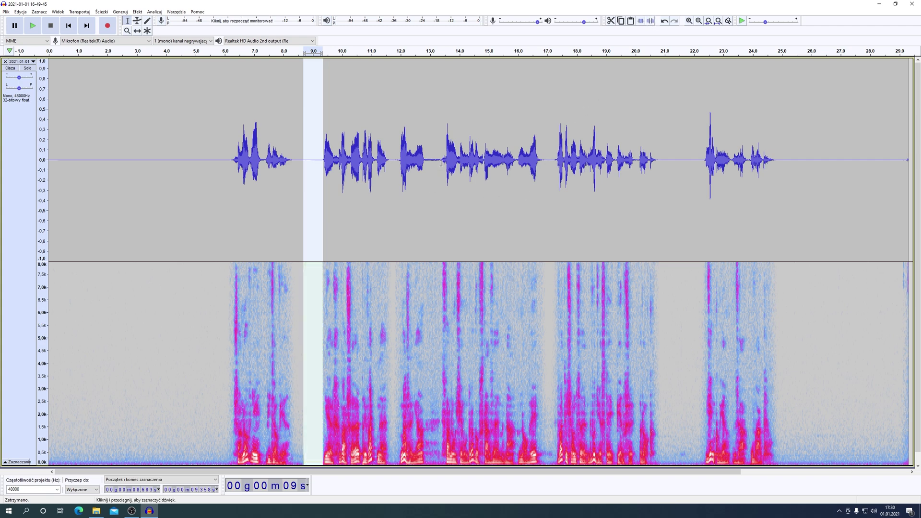
pyautogui.moveTo(442, 178); pyautogui.dragTo(425, 174)
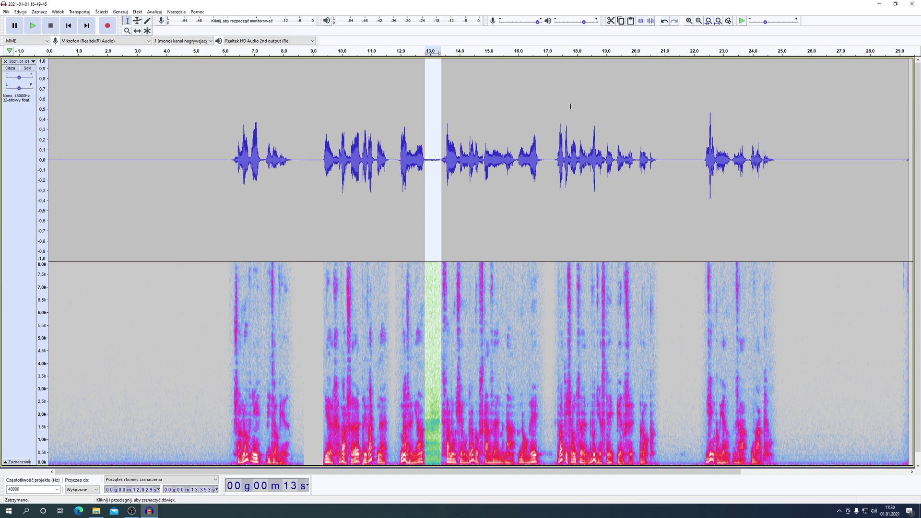
pyautogui.click(651, 21)
# Step: Normalize the whole track's perceived loudness to -23 LUFS, treating mono as dual-mono
pyautogui.click(19, 171)
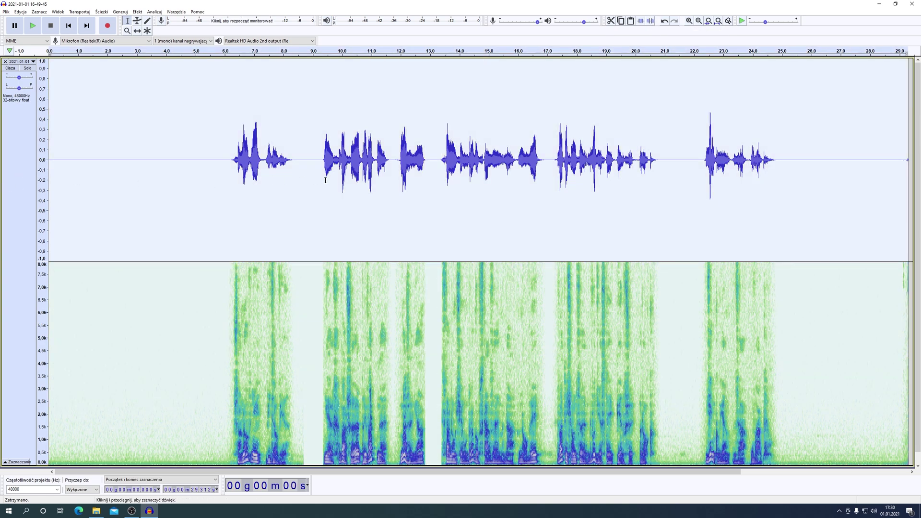
pyautogui.click(137, 12)
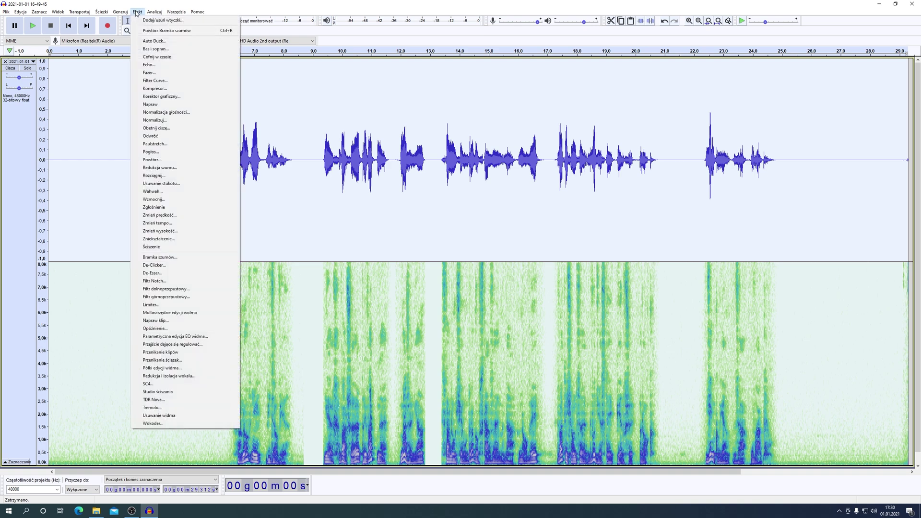
pyautogui.click(166, 113)
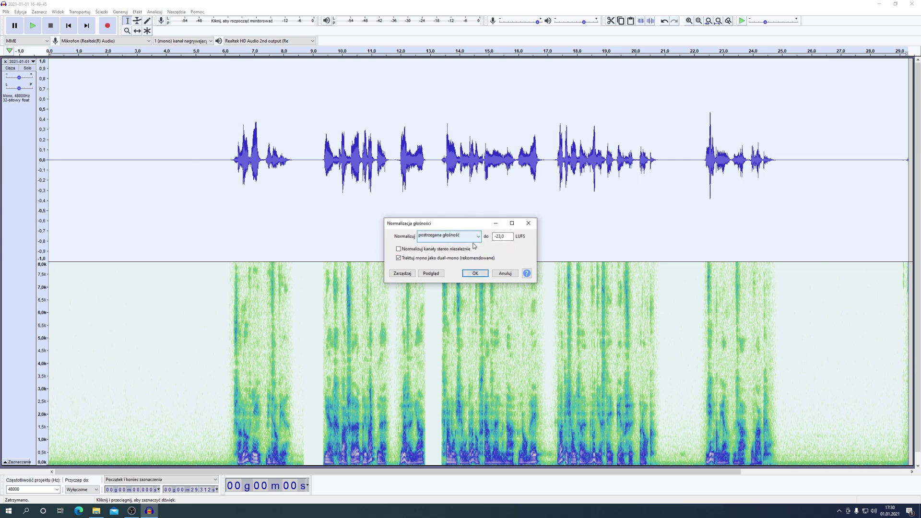
pyautogui.click(485, 275)
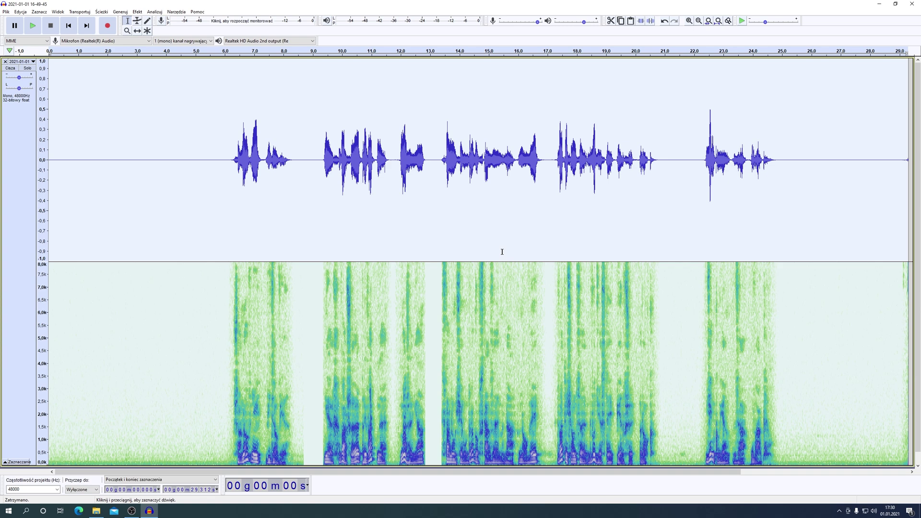
# Step: Silence the noise at the end of the track from about 28.9 seconds, and play the recording from the start
pyautogui.click(137, 13)
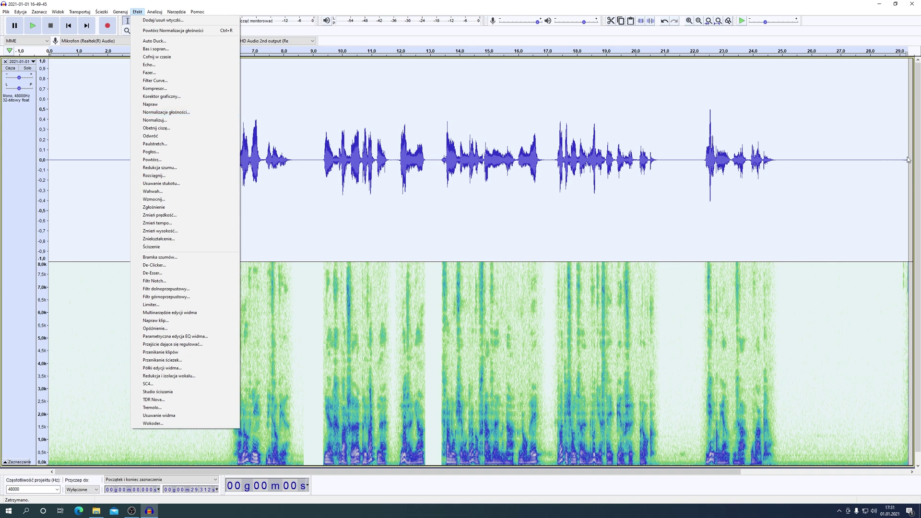
pyautogui.moveTo(898, 162)
pyautogui.mouseDown()
pyautogui.moveTo(916, 160)
pyautogui.moveTo(903, 160)
pyautogui.mouseUp()
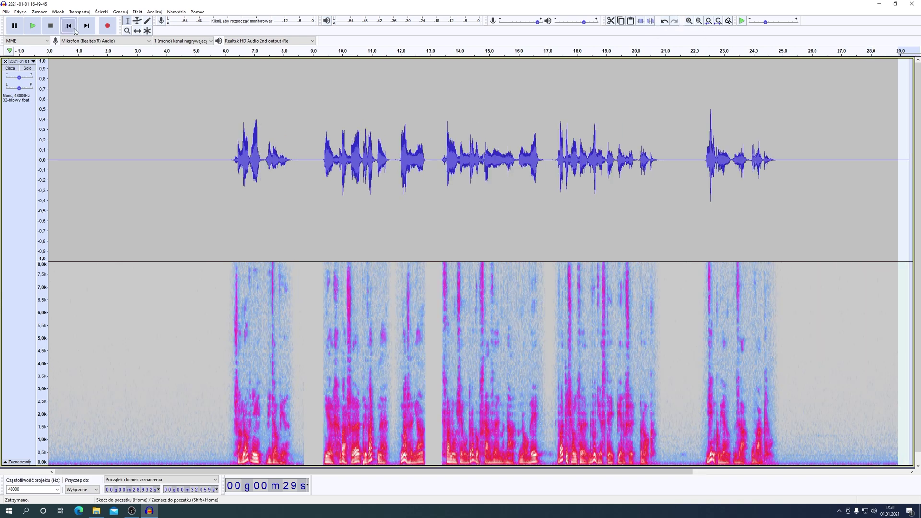
pyautogui.click(74, 30)
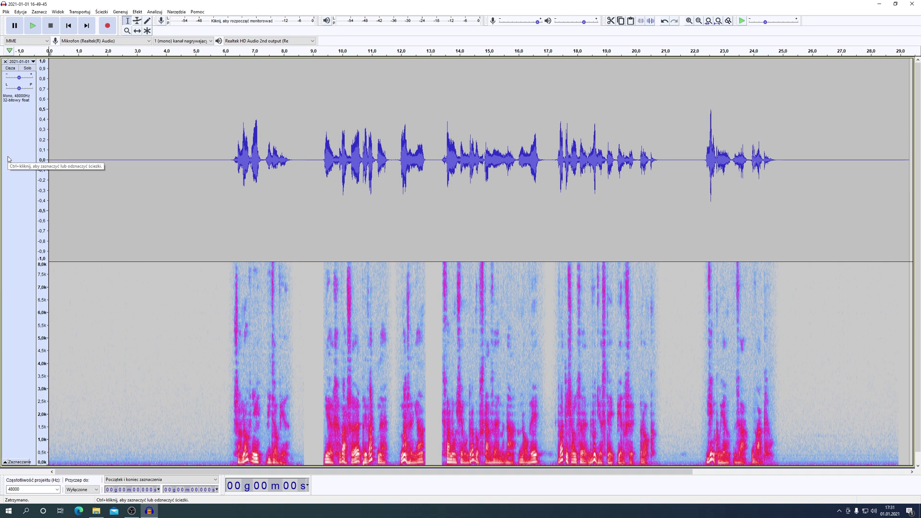
pyautogui.click(33, 26)
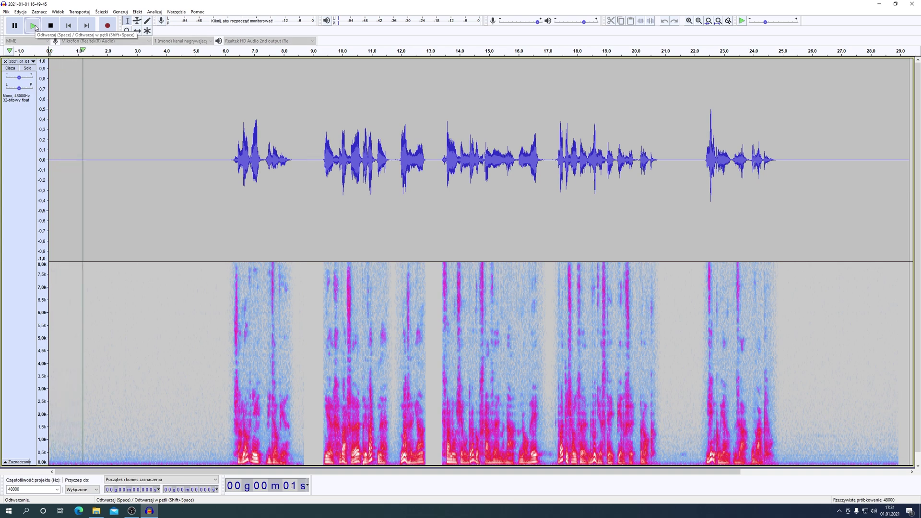